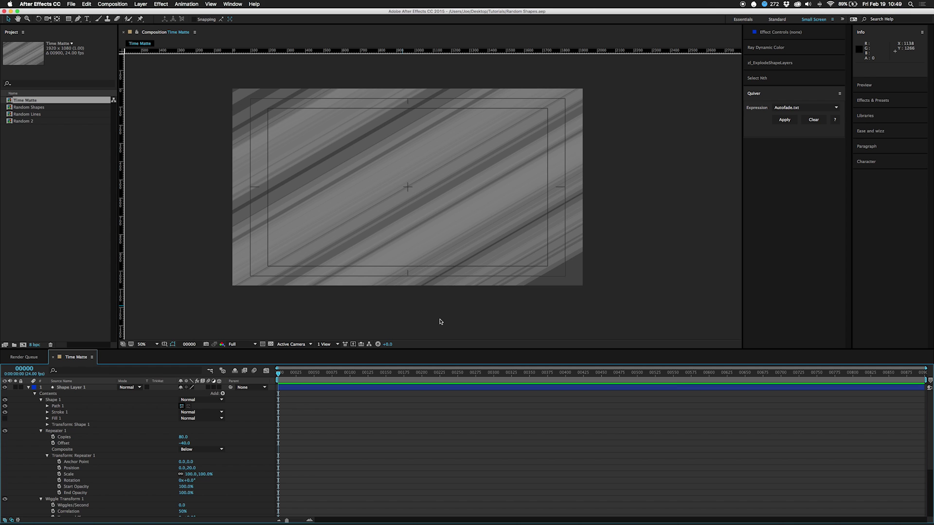
Step: Deselect all layers in the current striped composition
{"action": "left_click", "coordinate": [244, 260]}
{"action": "left_click", "coordinate": [310, 295]}
{"action": "left_click", "coordinate": [354, 176]}
{"action": "key", "text": "super+shift+a"}
Step: Create a new 1920x1080, 29.97 fps composition named 'Random'
{"action": "left_click", "coordinate": [117, 4]}
{"action": "left_click", "coordinate": [119, 11]}
{"action": "type", "text": "Ran"}
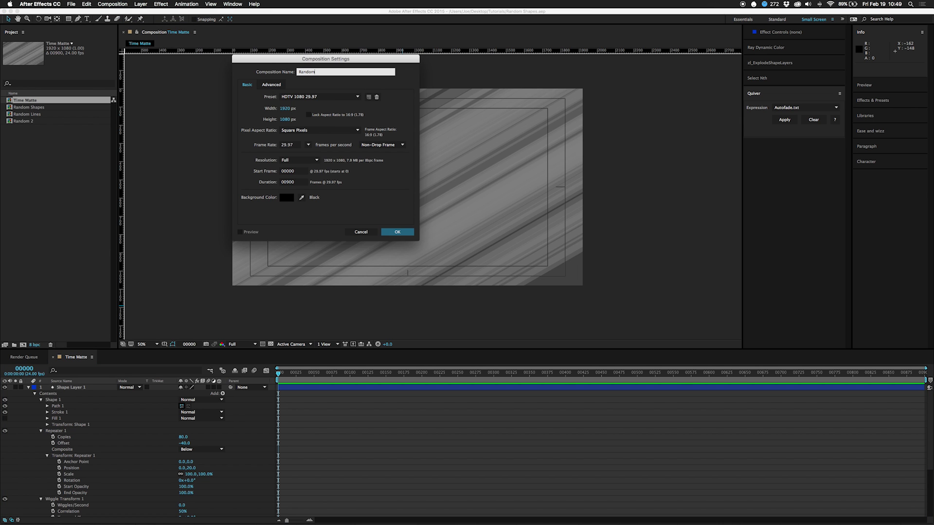
{"action": "key", "text": "Return"}
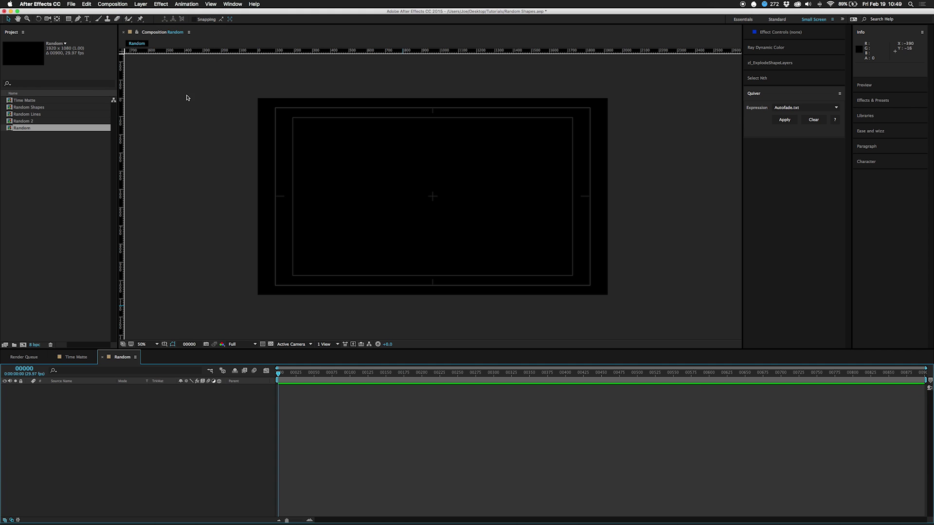
Step: Draw a horizontal line across the middle of the comp with the Pen tool
{"action": "key", "text": "g"}
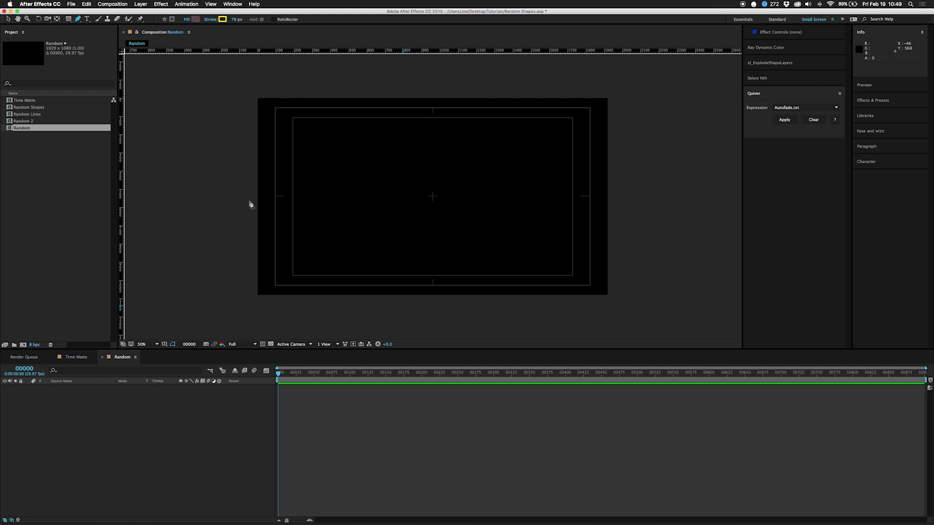
{"action": "left_click", "coordinate": [249, 196]}
{"action": "left_click", "coordinate": [641, 196]}
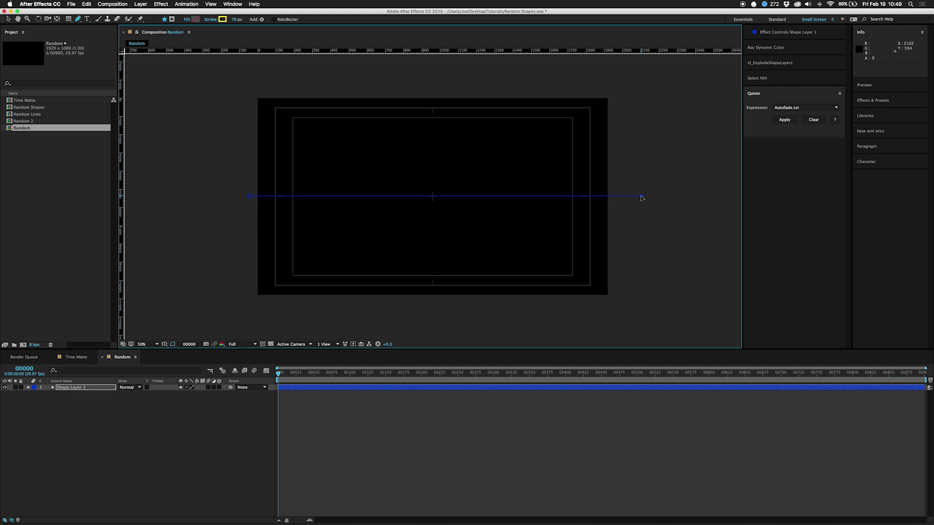
Step: Set the line's stroke colour to grey RGB 128,128,128
{"action": "left_click", "coordinate": [223, 19]}
{"action": "left_click", "coordinate": [310, 175]}
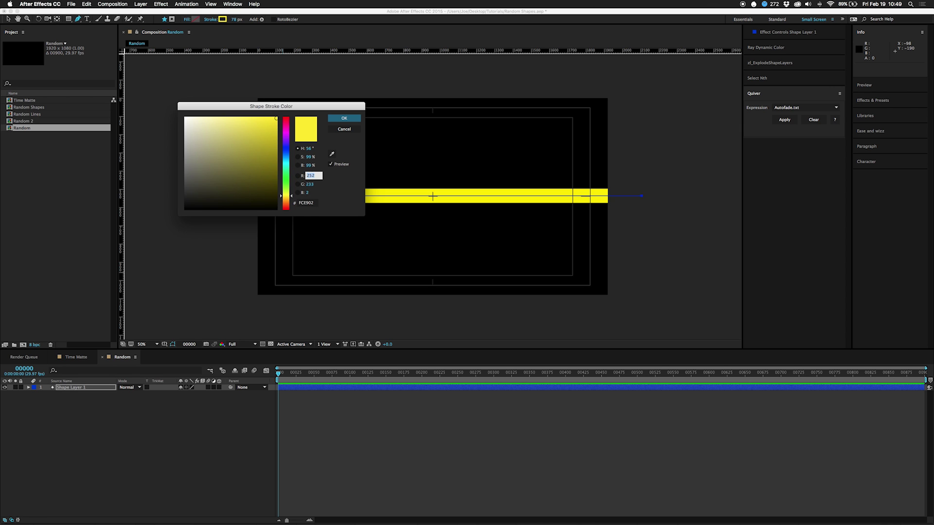
{"action": "type", "text": "128"}
{"action": "key", "text": "Tab"}
{"action": "type", "text": "128"}
{"action": "key", "text": "Tab"}
{"action": "type", "text": "128"}
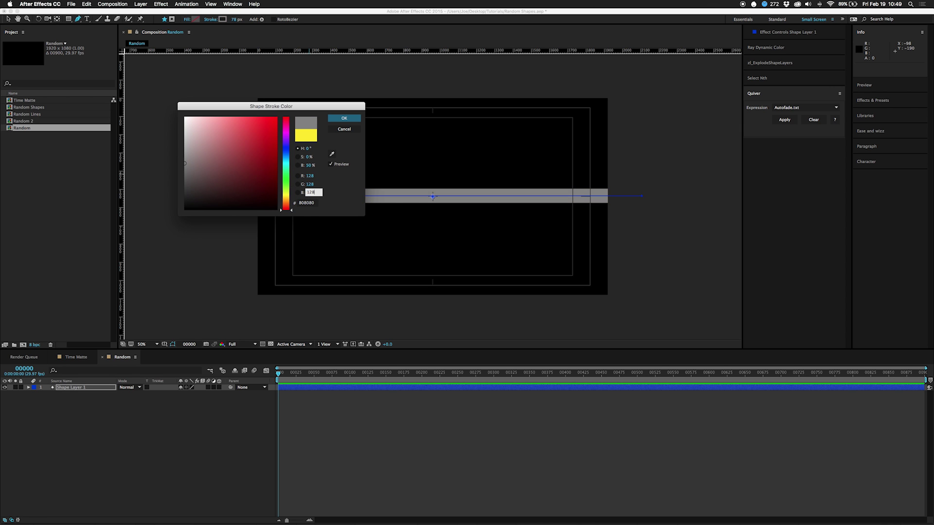
{"action": "left_click", "coordinate": [349, 119]}
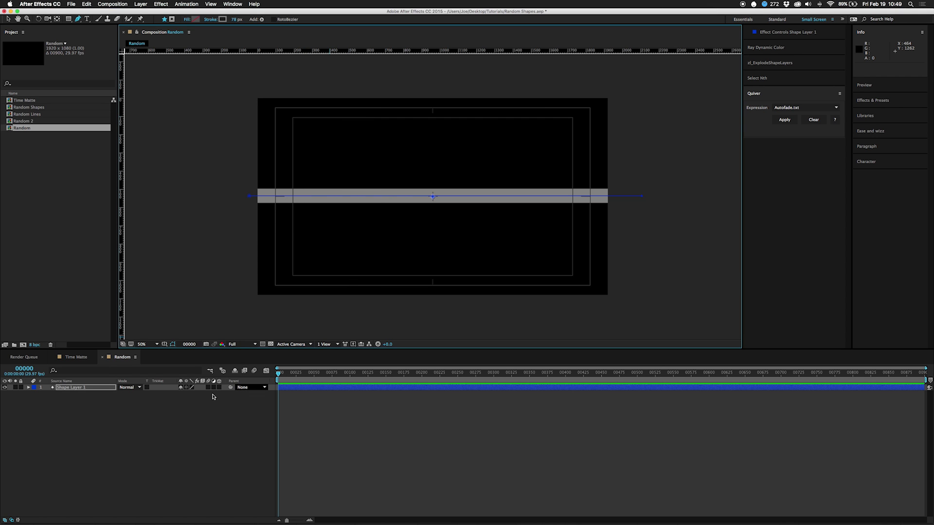
{"action": "left_click", "coordinate": [98, 388]}
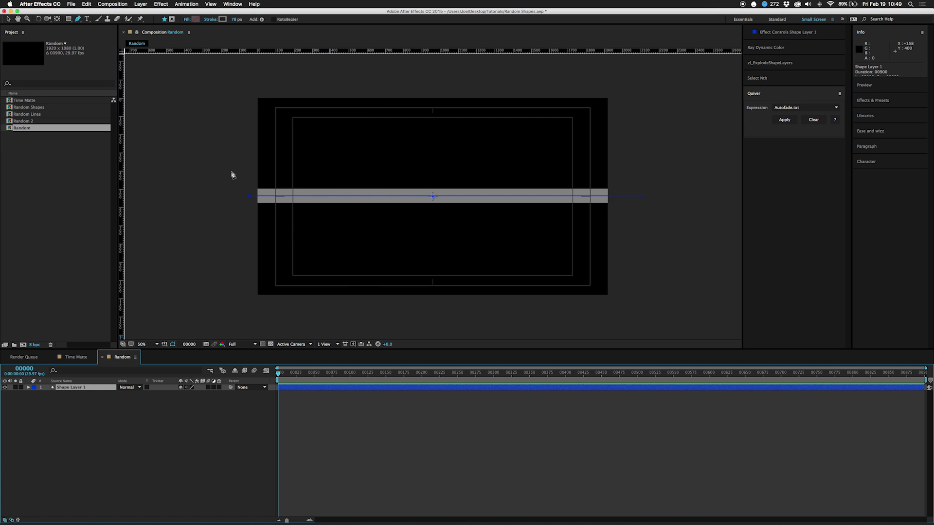
Step: Add a Repeater to Shape Layer 1 with 30 copies and offset -15
{"action": "left_click", "coordinate": [30, 387]}
{"action": "left_click", "coordinate": [220, 394]}
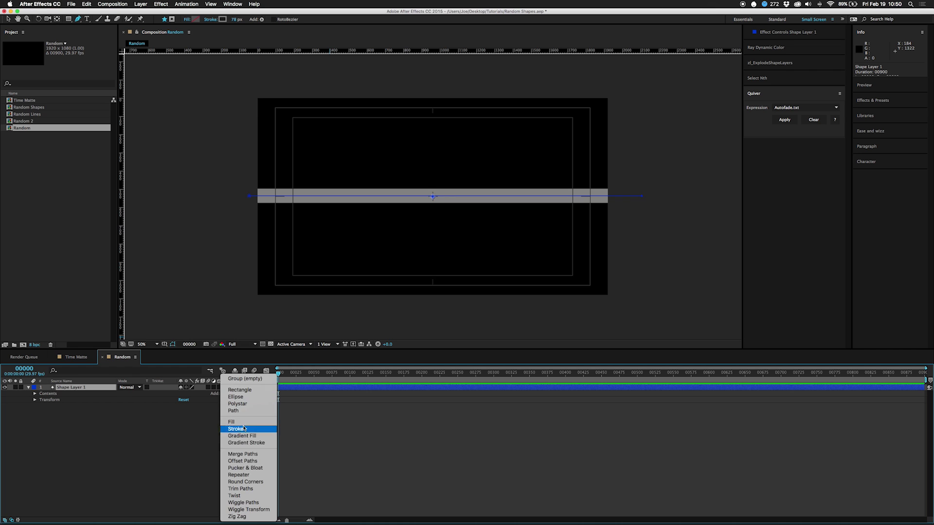
{"action": "left_click", "coordinate": [239, 476]}
{"action": "left_click", "coordinate": [41, 407]}
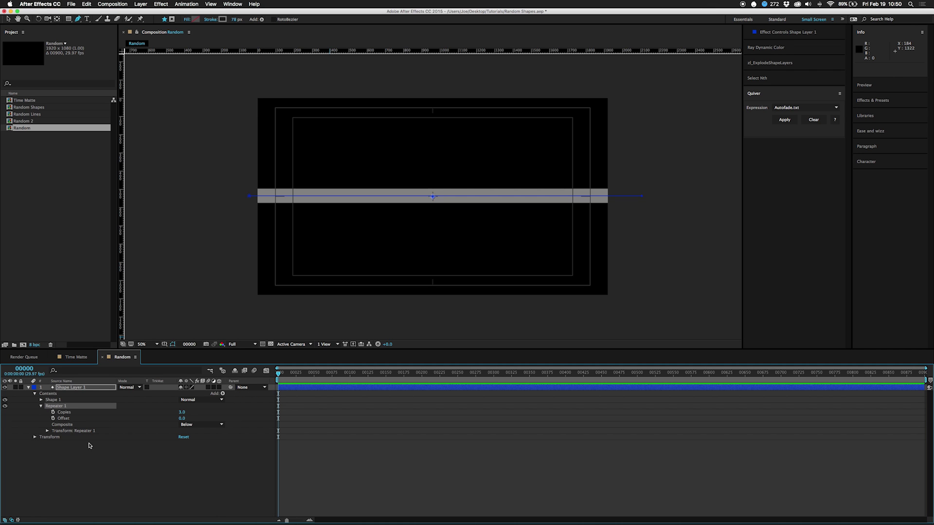
{"action": "left_click", "coordinate": [183, 413]}
{"action": "type", "text": "30"}
{"action": "key", "text": "Tab"}
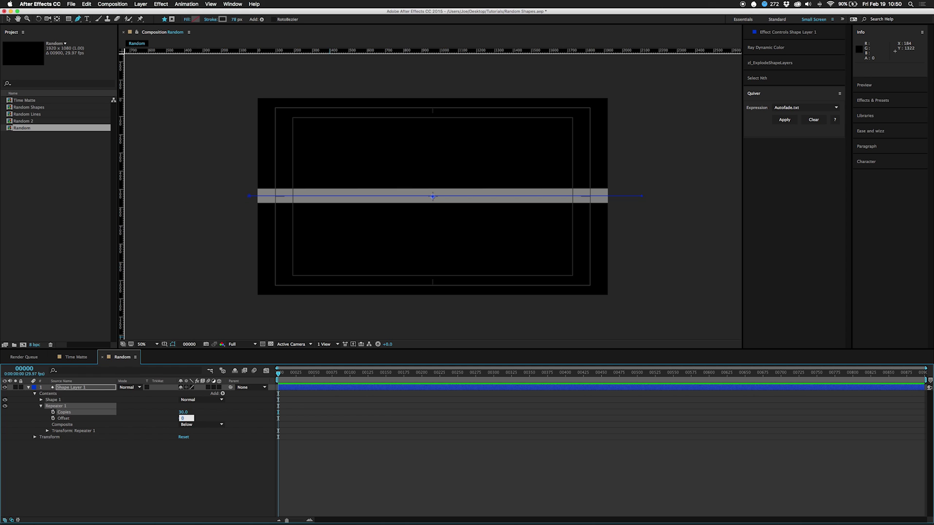
{"action": "type", "text": "-15"}
{"action": "key", "text": "Return"}
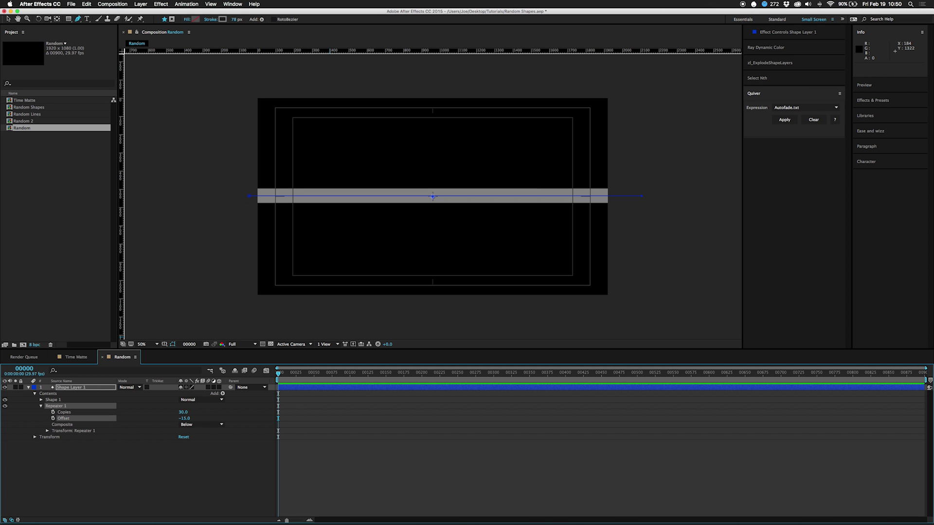
Step: Space the repeated copies 96 px apart vertically via the Repeater's Transform position
{"action": "left_click", "coordinate": [47, 431]}
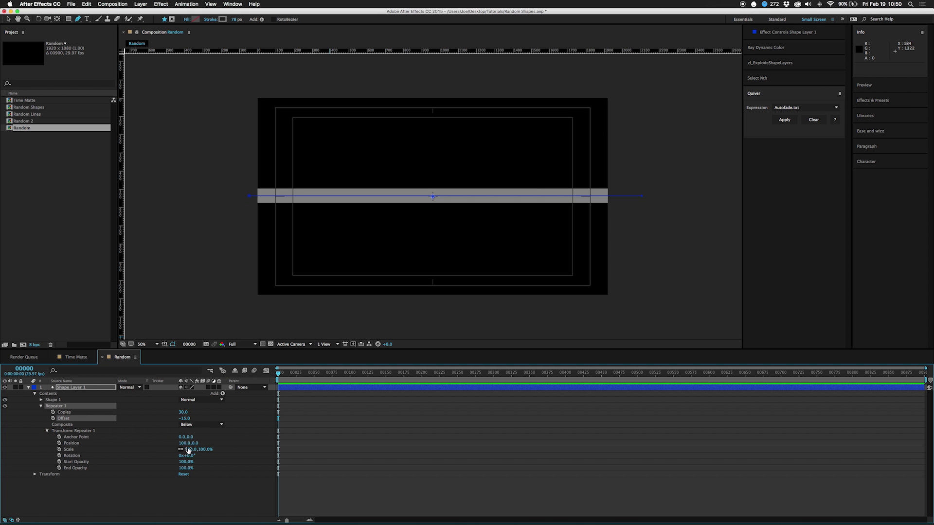
{"action": "left_click", "coordinate": [184, 443]}
{"action": "type", "text": "100"}
{"action": "key", "text": "Tab"}
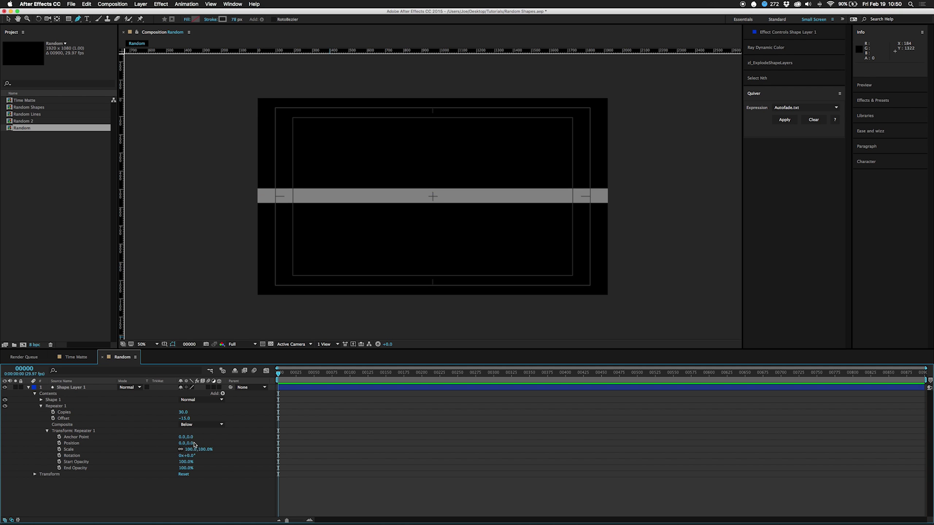
{"action": "type", "text": "102"}
{"action": "key", "text": "Return"}
{"action": "left_click_drag", "start_coordinate": [193, 443], "coordinate": [148, 480]}
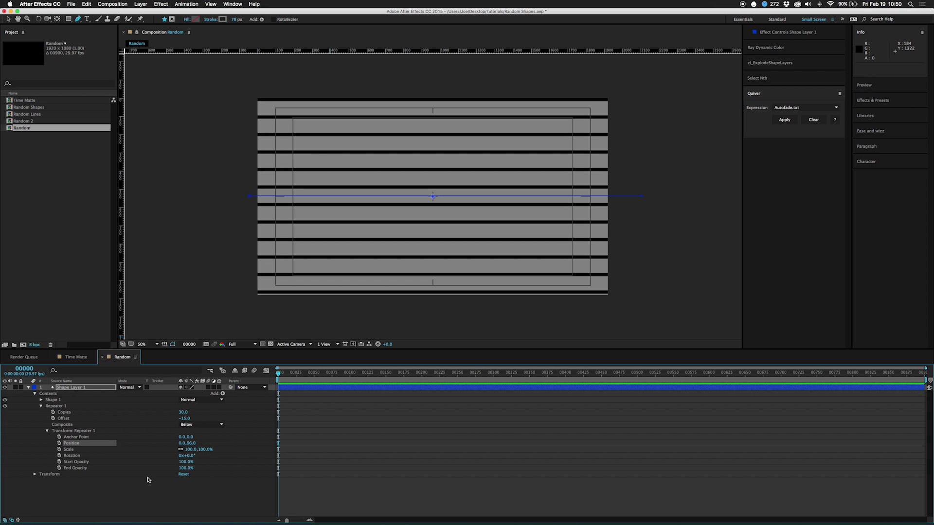
Step: Add a Wiggle Transform below the Repeater, wiggles per second 0, vertical position range 39
{"action": "left_click", "coordinate": [223, 393]}
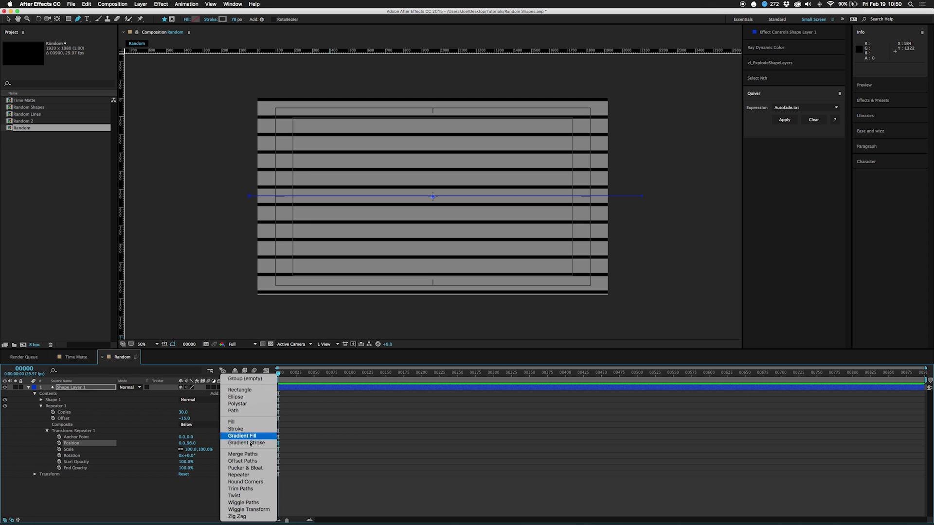
{"action": "left_click", "coordinate": [239, 513]}
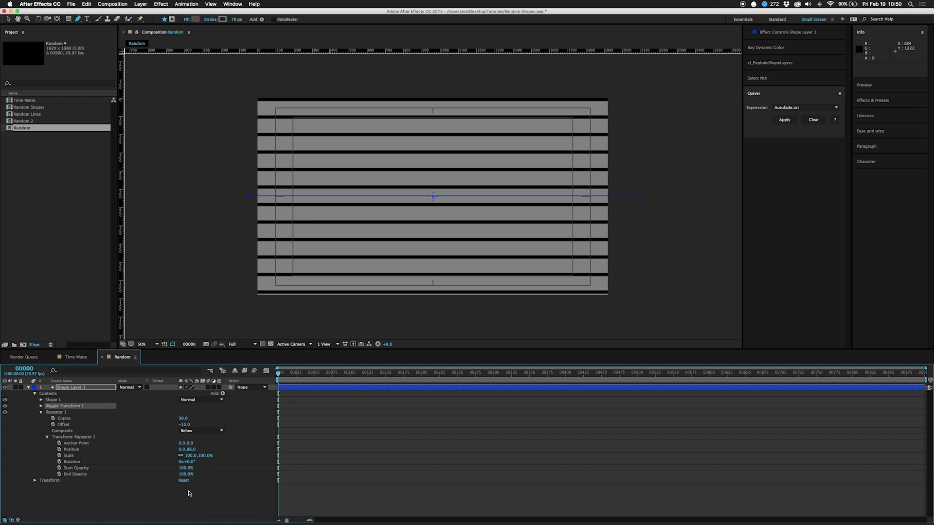
{"action": "left_click", "coordinate": [41, 412]}
{"action": "left_click_drag", "start_coordinate": [61, 407], "coordinate": [52, 416]}
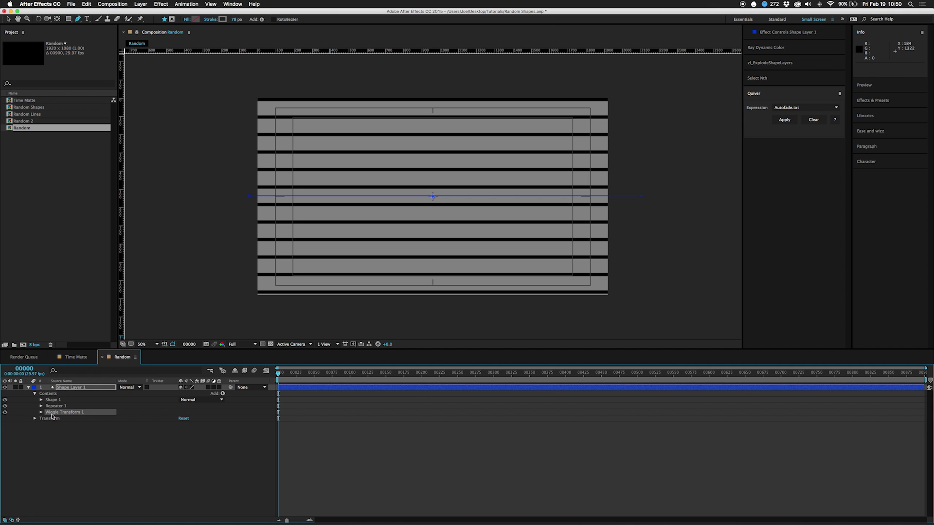
{"action": "left_click", "coordinate": [41, 412]}
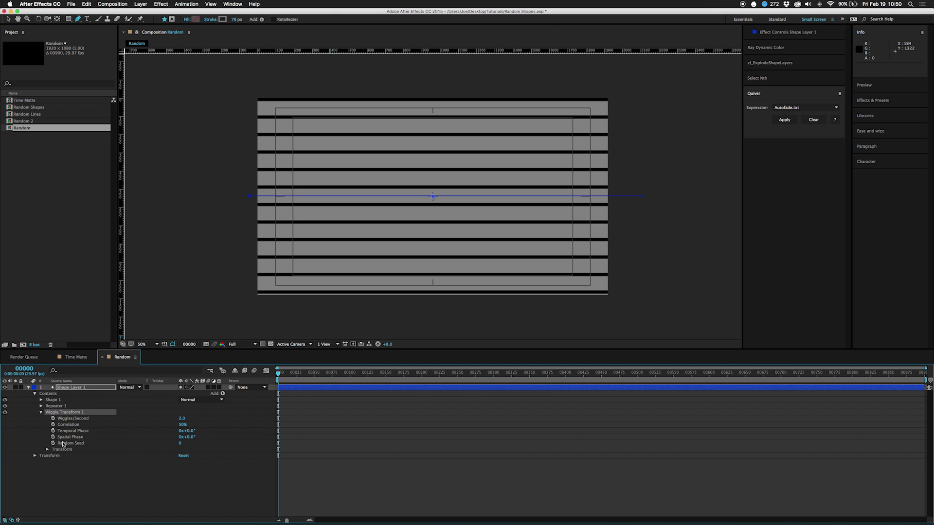
{"action": "left_click", "coordinate": [48, 450]}
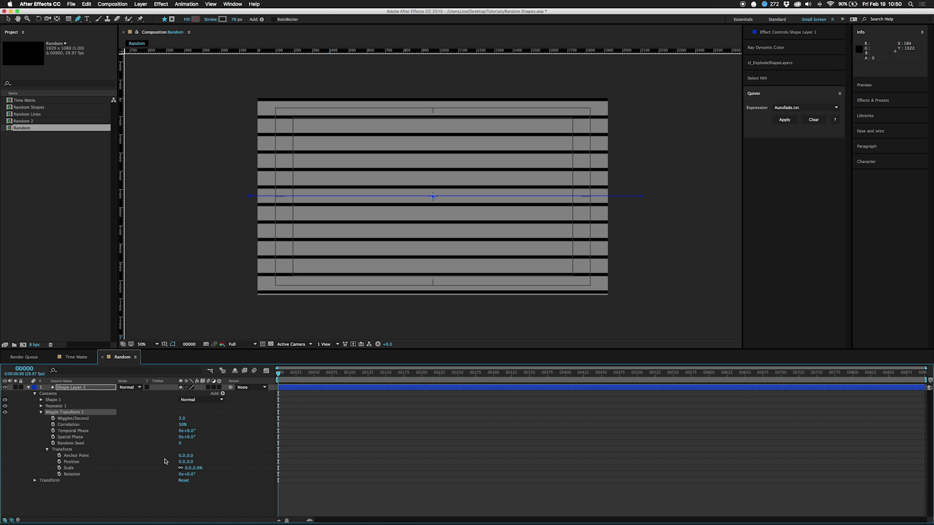
{"action": "left_click", "coordinate": [181, 418]}
{"action": "type", "text": "0"}
{"action": "left_click_drag", "start_coordinate": [189, 462], "coordinate": [343, 453]}
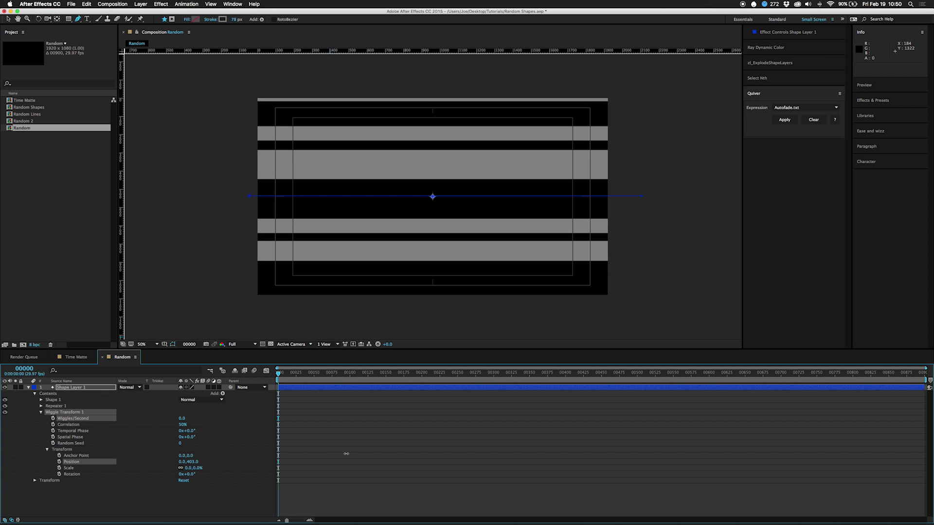
Step: Change the Repeater to 60 copies, offset -30, and vertical spacing 41
{"action": "left_click", "coordinate": [41, 407]}
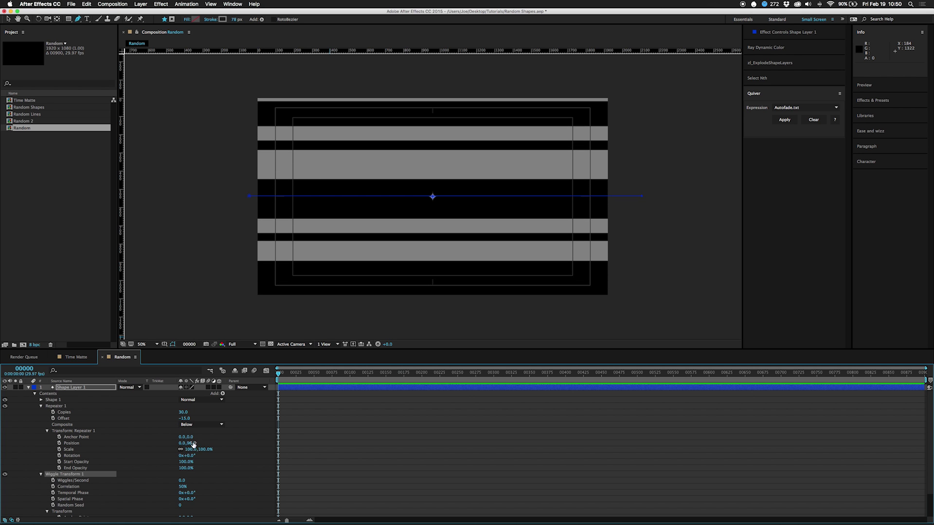
{"action": "left_click_drag", "start_coordinate": [190, 444], "coordinate": [170, 446]}
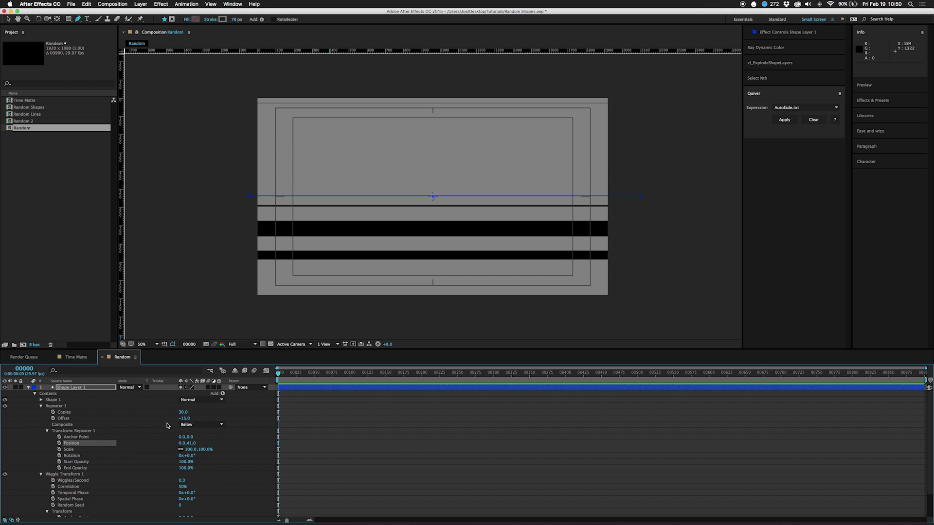
{"action": "left_click", "coordinate": [184, 413]}
{"action": "key", "text": "Tab"}
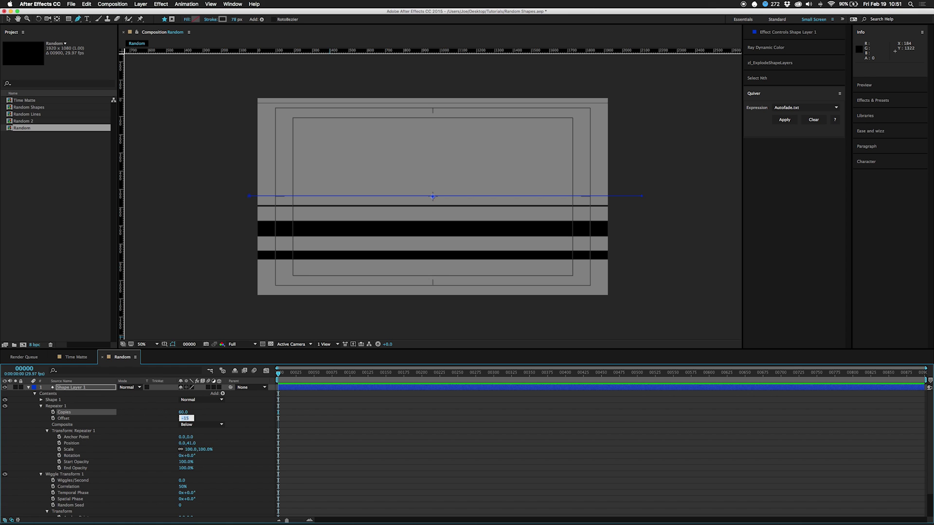
{"action": "key", "text": "Return"}
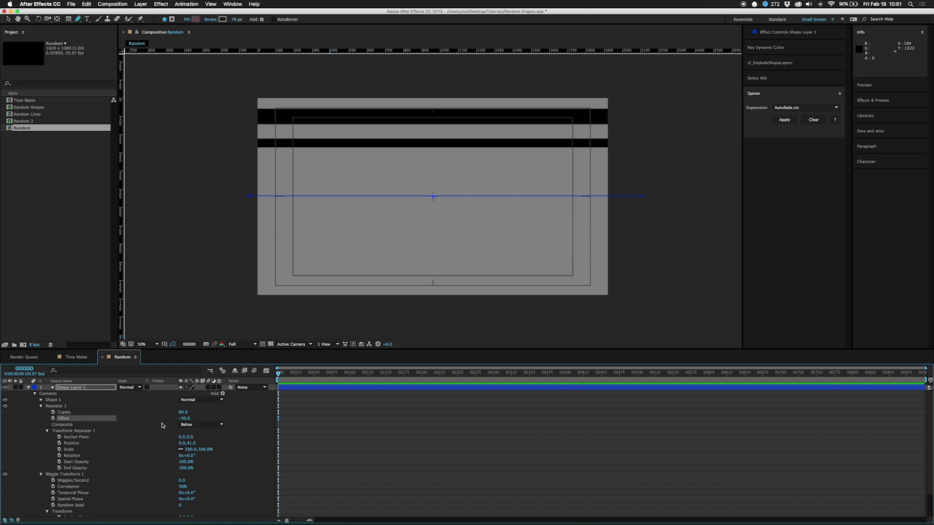
{"action": "left_click", "coordinate": [29, 388]}
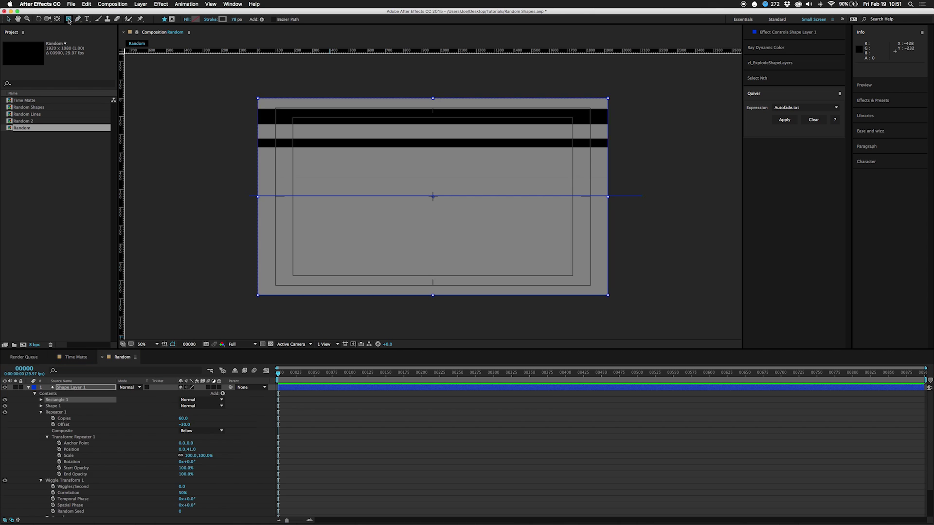
{"action": "left_click", "coordinate": [29, 388]}
Step: Add a comp-sized rectangle as Shape Layer 2 below the stripes with a dark grey stroke
{"action": "double_click", "coordinate": [69, 19]}
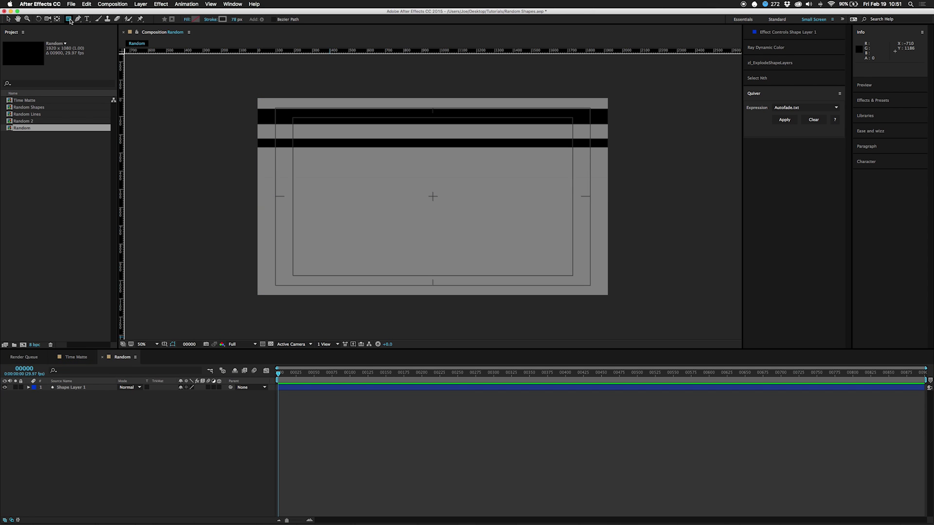
{"action": "left_click_drag", "start_coordinate": [64, 389], "coordinate": [65, 418]}
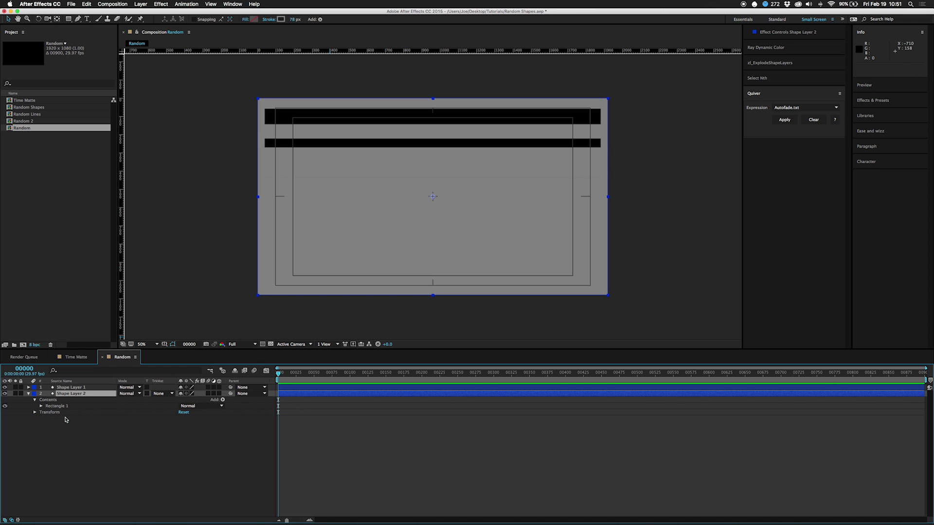
{"action": "left_click", "coordinate": [281, 19]}
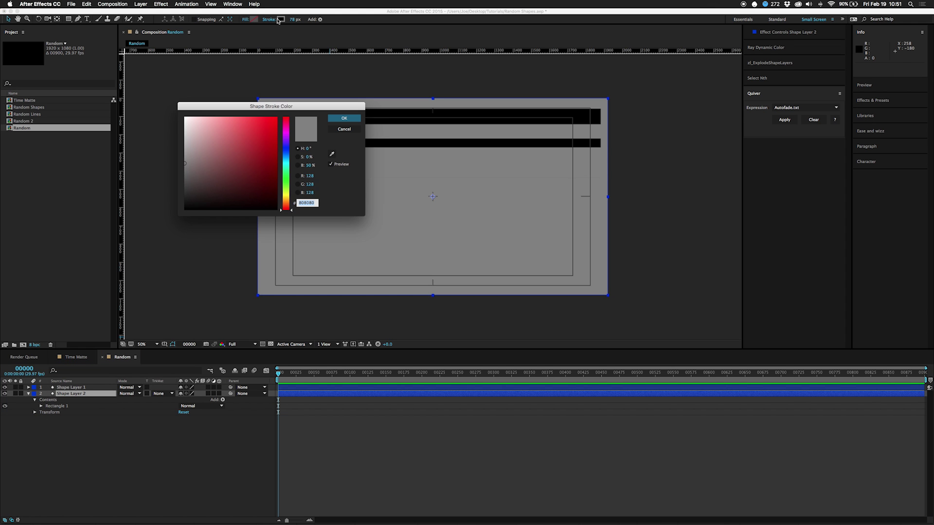
{"action": "left_click_drag", "start_coordinate": [186, 164], "coordinate": [176, 187]}
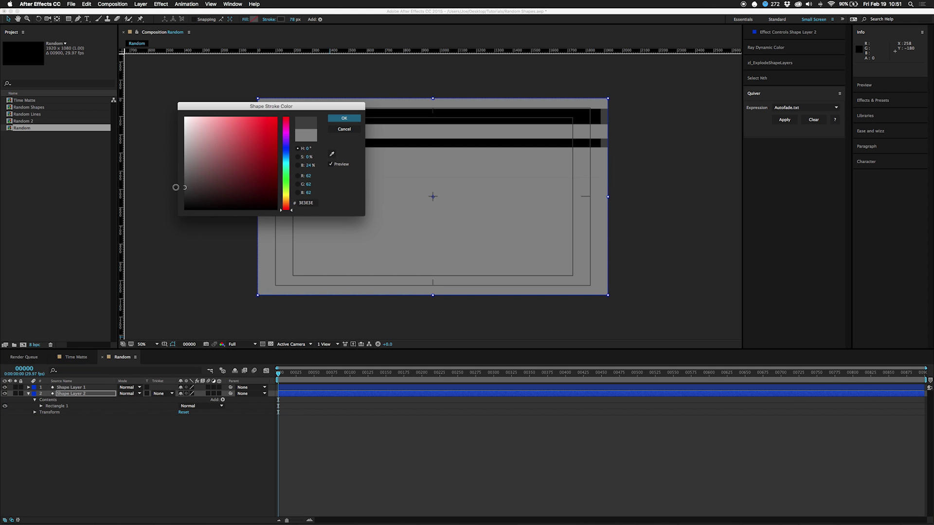
{"action": "left_click", "coordinate": [345, 118]}
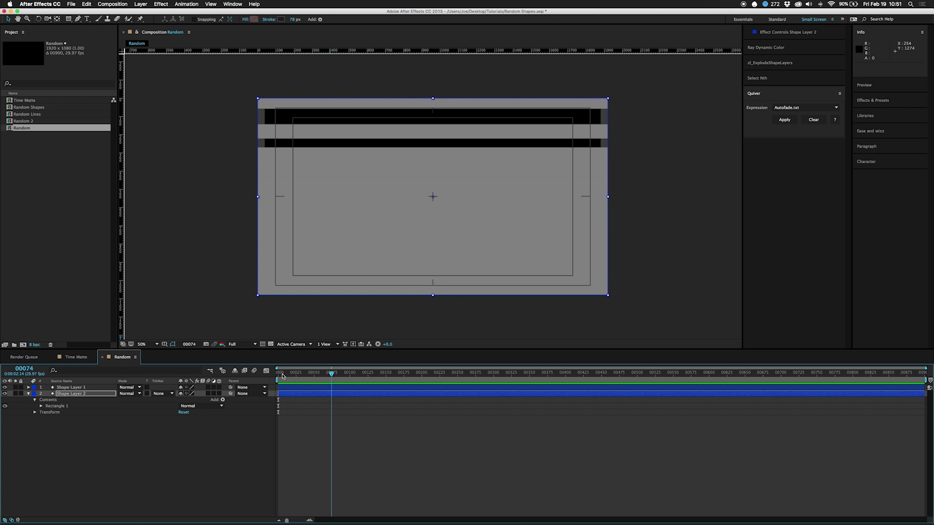
{"action": "left_click", "coordinate": [73, 388]}
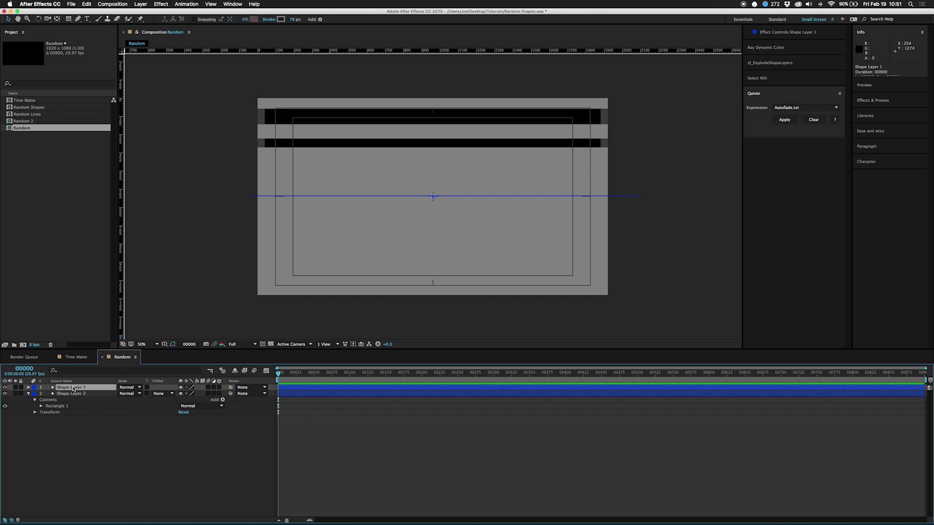
Step: Lower Shape 1's own transform opacity on the stripe layer to 55%
{"action": "left_click", "coordinate": [28, 387]}
{"action": "left_click", "coordinate": [41, 406]}
{"action": "left_click", "coordinate": [41, 400]}
{"action": "left_click", "coordinate": [47, 425]}
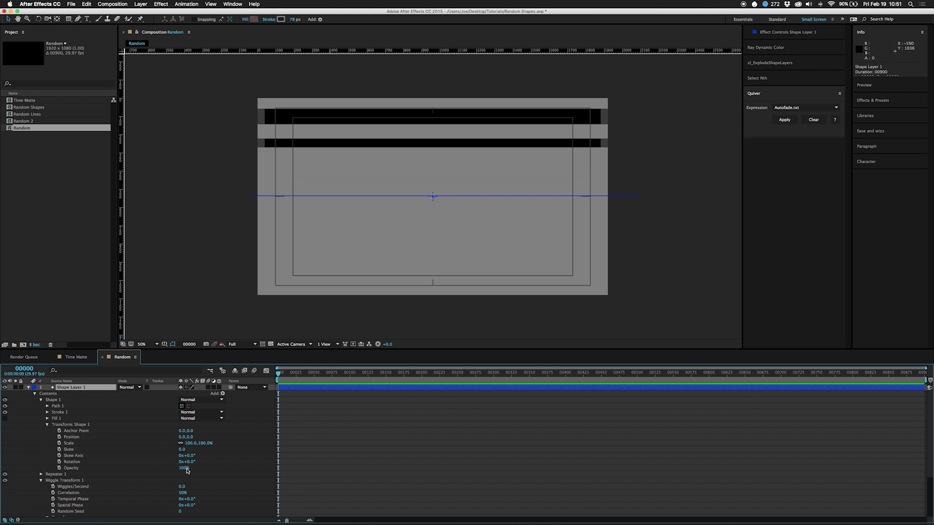
{"action": "left_click_drag", "start_coordinate": [183, 470], "coordinate": [168, 469]}
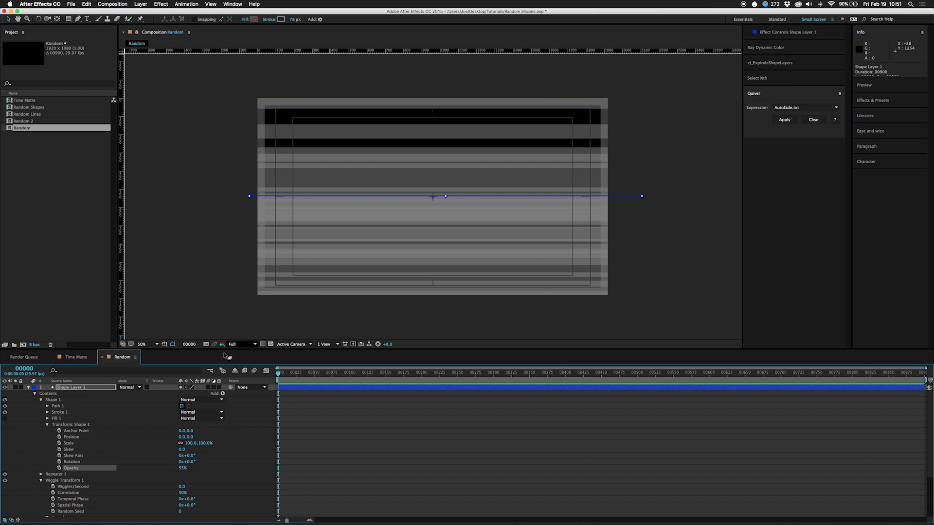
{"action": "left_click", "coordinate": [28, 389]}
{"action": "double_click", "coordinate": [69, 19]}
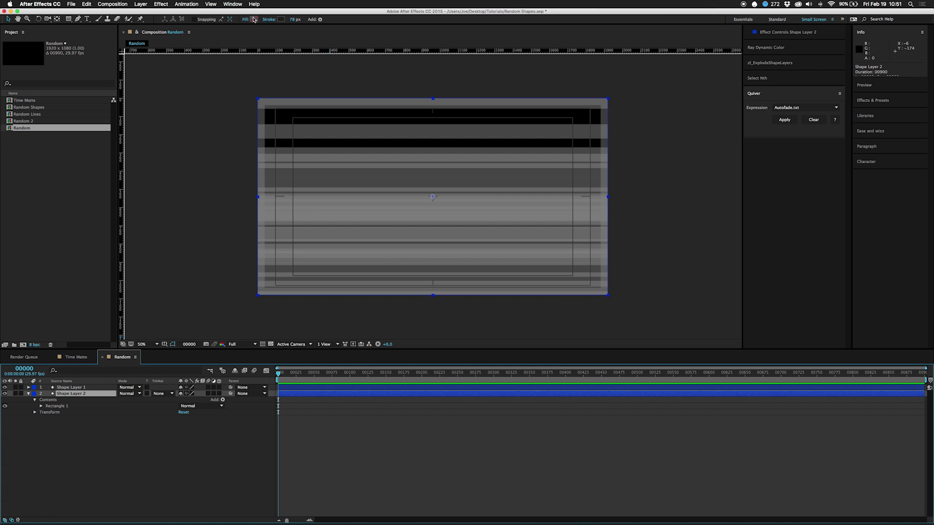
Step: Set the background rectangle's stroke to None
{"action": "left_click", "coordinate": [282, 19]}
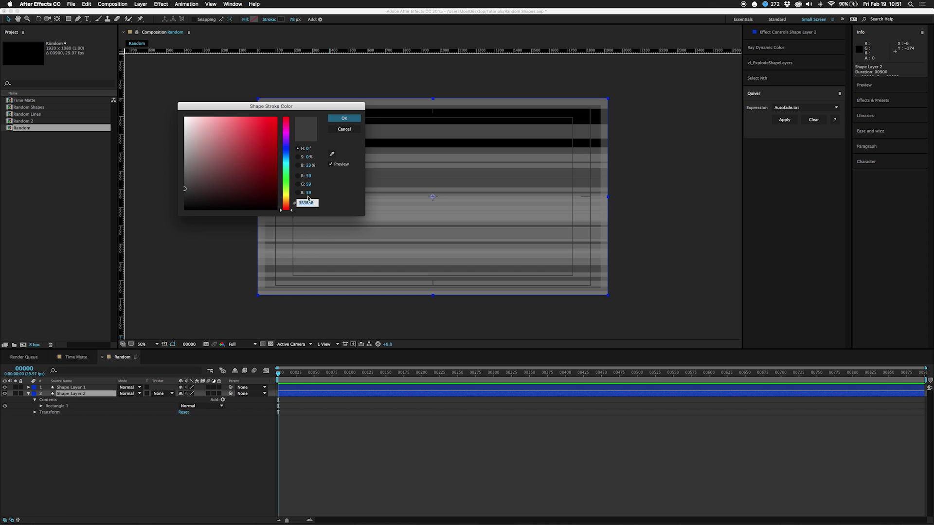
{"action": "left_click", "coordinate": [344, 119]}
{"action": "left_click", "coordinate": [268, 19]}
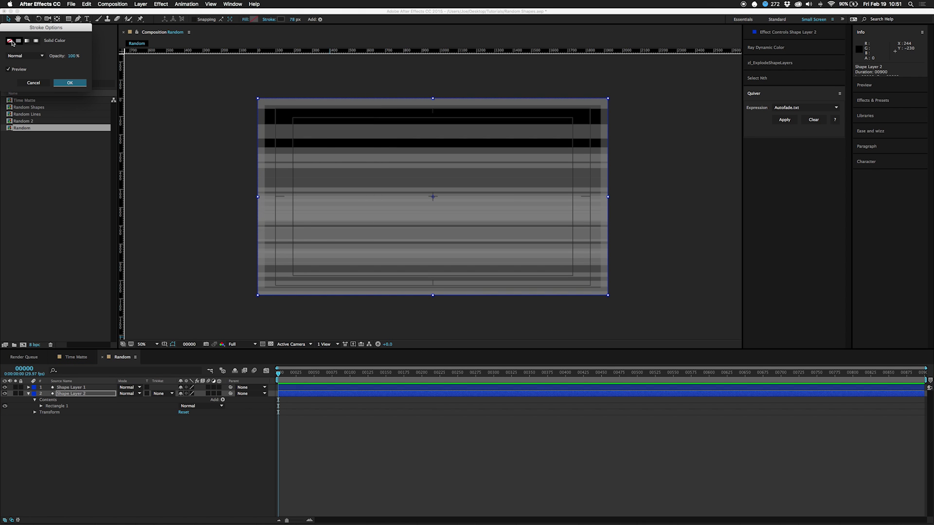
{"action": "left_click", "coordinate": [9, 41]}
{"action": "left_click", "coordinate": [83, 85]}
Step: Give the background rectangle a dark grey 3B3B3B fill
{"action": "left_click", "coordinate": [253, 19]}
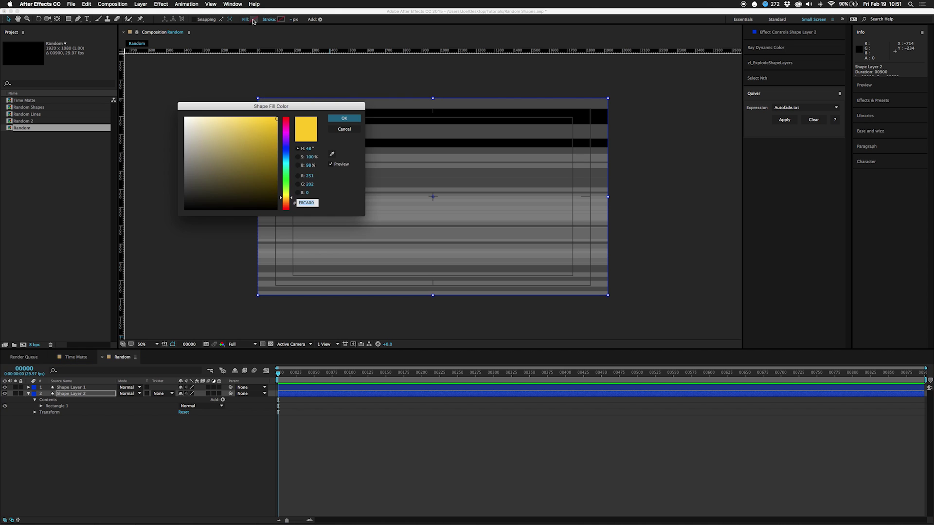
{"action": "type", "text": "3B3B3B"}
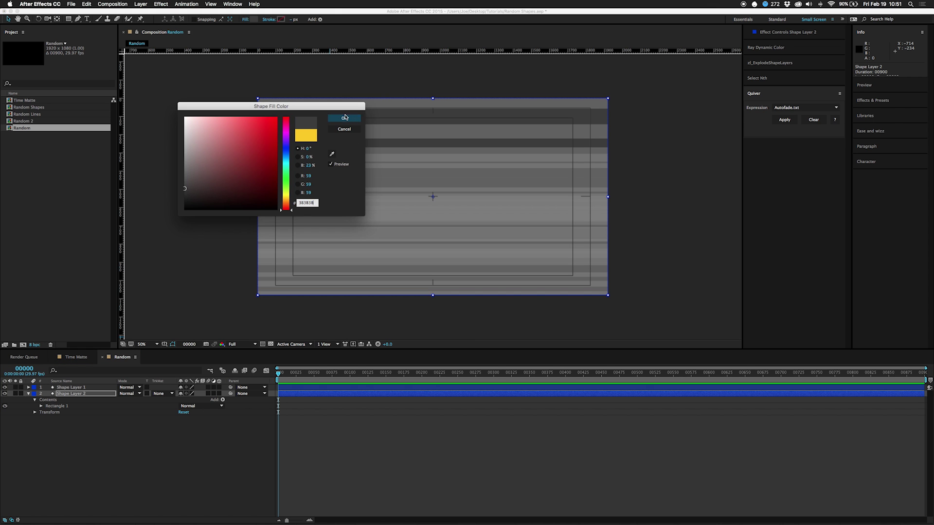
{"action": "left_click", "coordinate": [343, 118]}
{"action": "left_click", "coordinate": [171, 458]}
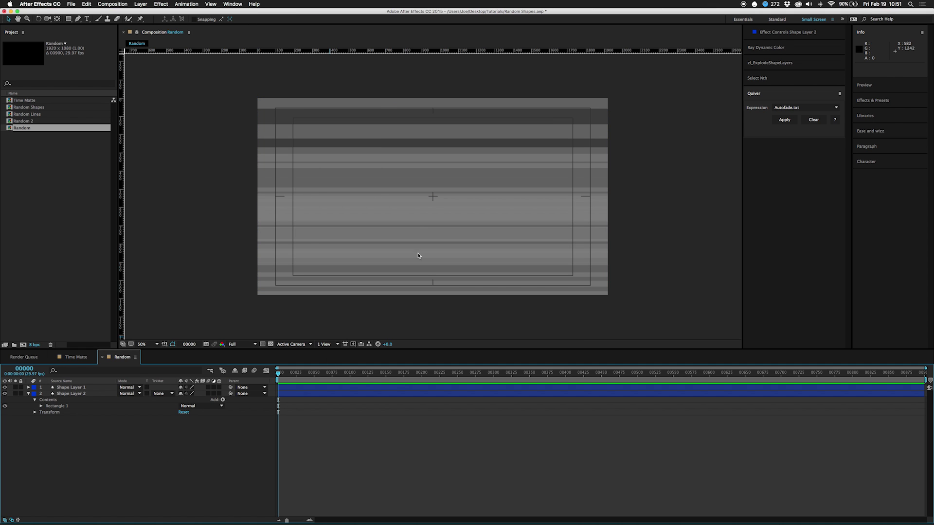
{"action": "left_click", "coordinate": [28, 388]}
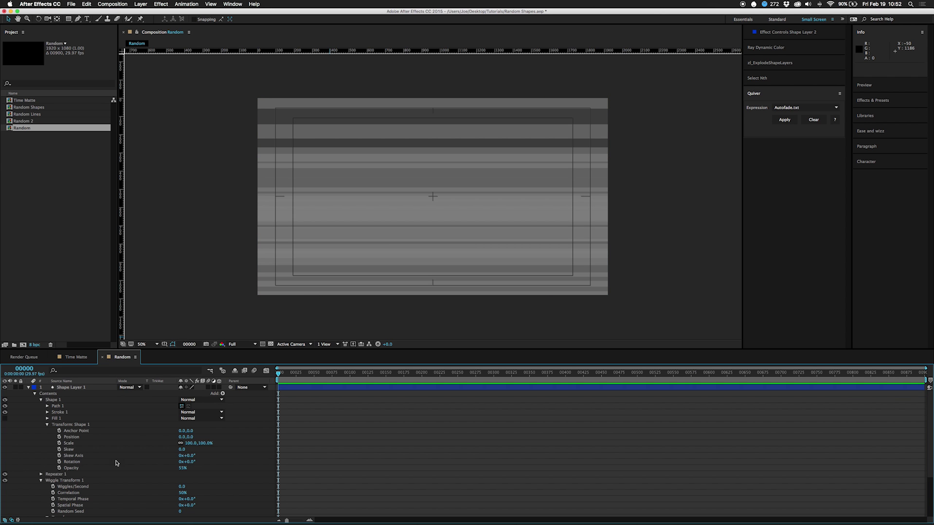
Step: Set the Wiggle Transform's random seed to 24 to re-randomise the stripes
{"action": "scroll", "coordinate": [61, 457], "scroll_direction": "down", "scroll_amount": 3}
{"action": "left_click_drag", "start_coordinate": [180, 474], "coordinate": [188, 474]}
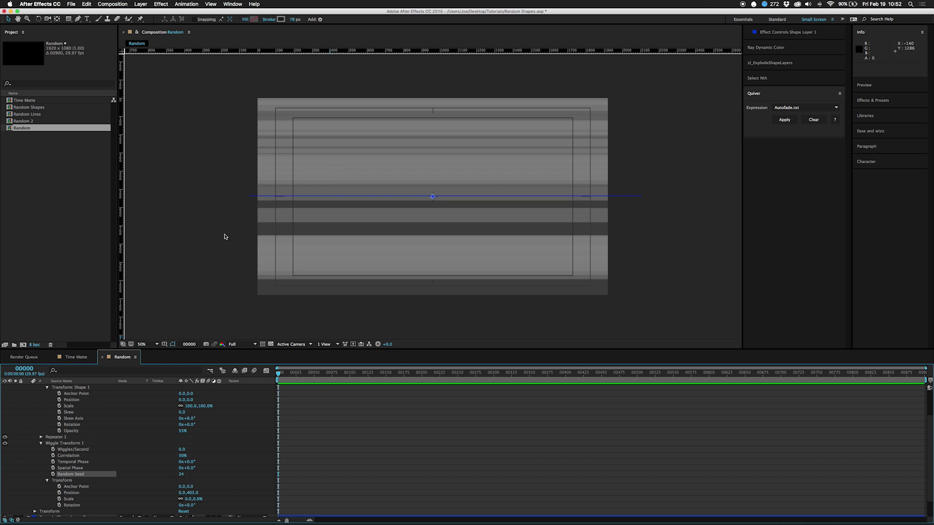
{"action": "scroll", "coordinate": [67, 416], "scroll_direction": "up", "scroll_amount": 3}
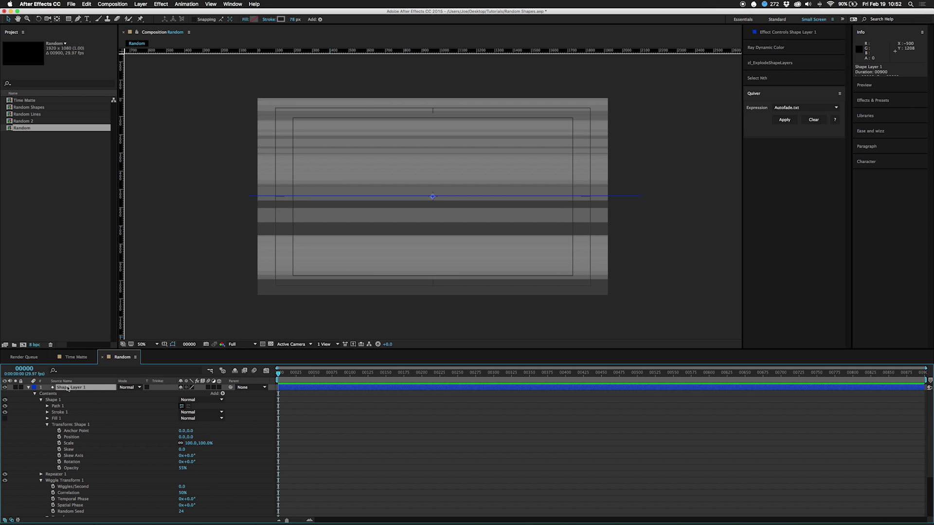
{"action": "left_click", "coordinate": [29, 388]}
Step: Drag the stripe path's left and right end points further outward
{"action": "key", "text": "r"}
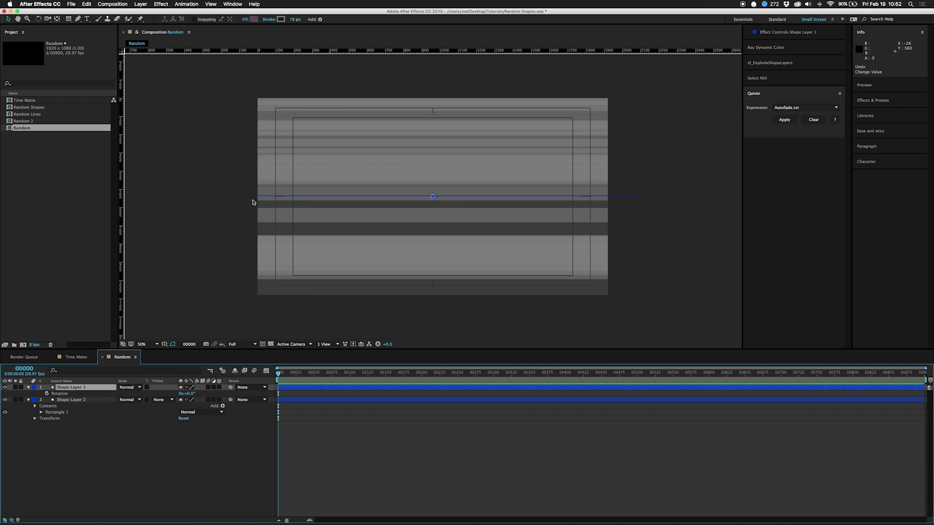
{"action": "key", "text": "g"}
{"action": "left_click_drag", "start_coordinate": [248, 196], "coordinate": [184, 199]}
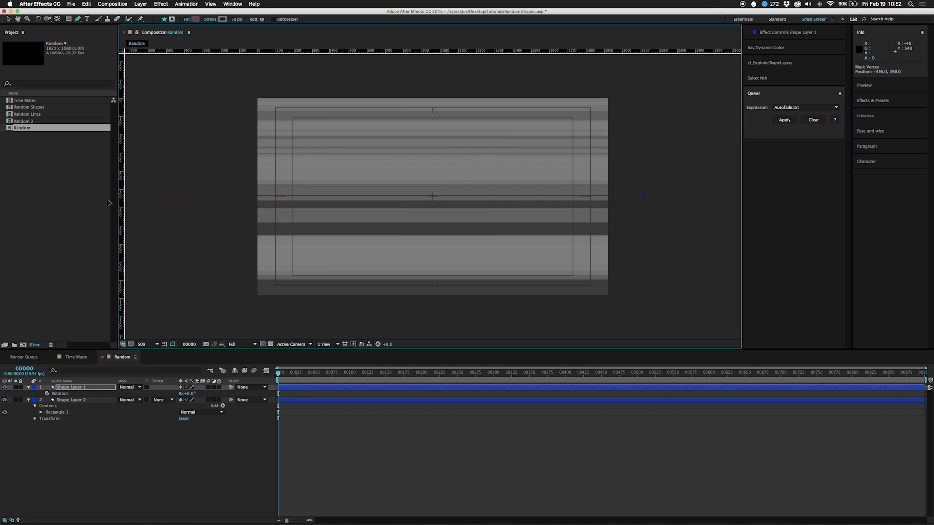
{"action": "left_click_drag", "start_coordinate": [761, 195], "coordinate": [817, 208]}
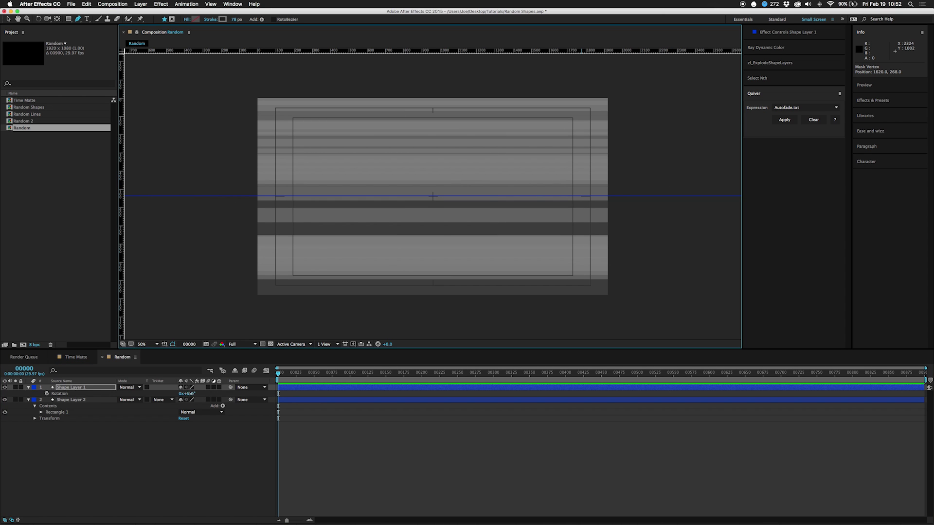
Step: Rotate Shape Layer 1 to -44° so the stripes run diagonally
{"action": "left_click_drag", "start_coordinate": [188, 394], "coordinate": [178, 396]}
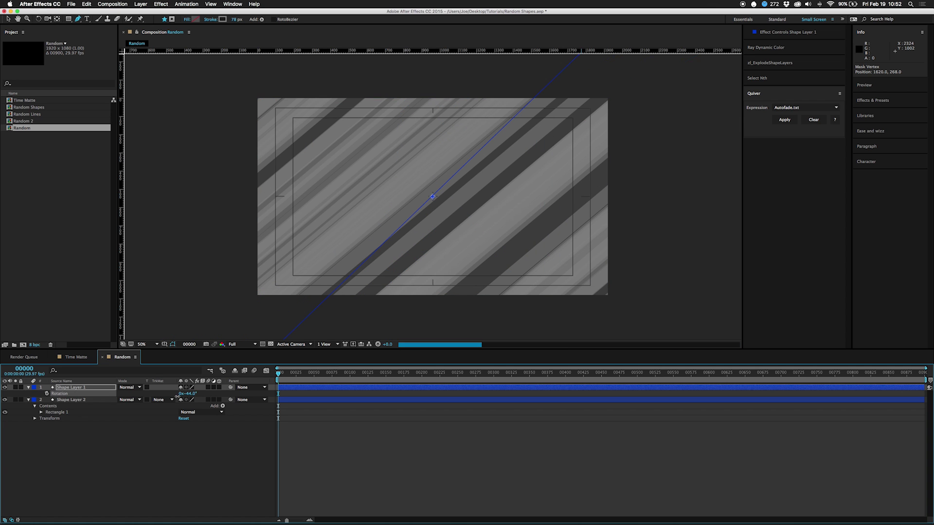
{"action": "left_click", "coordinate": [79, 447]}
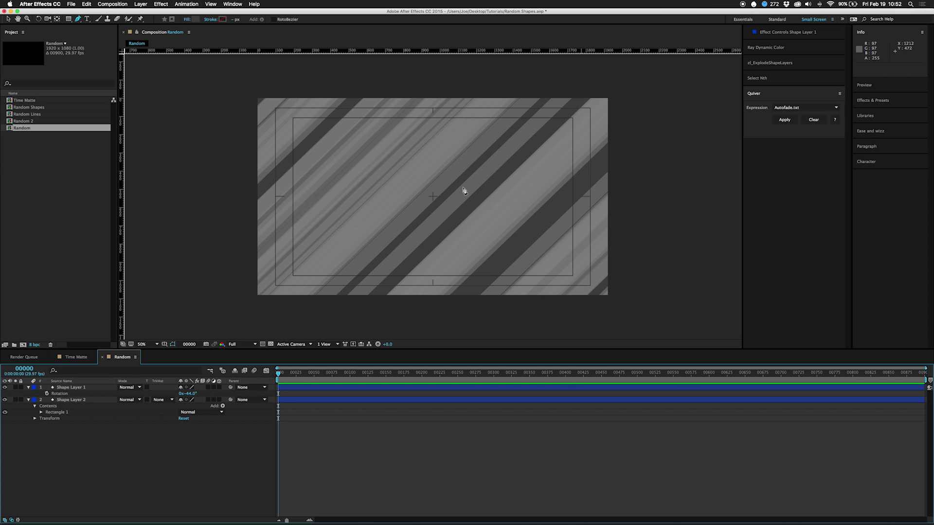
{"action": "left_click", "coordinate": [74, 357]}
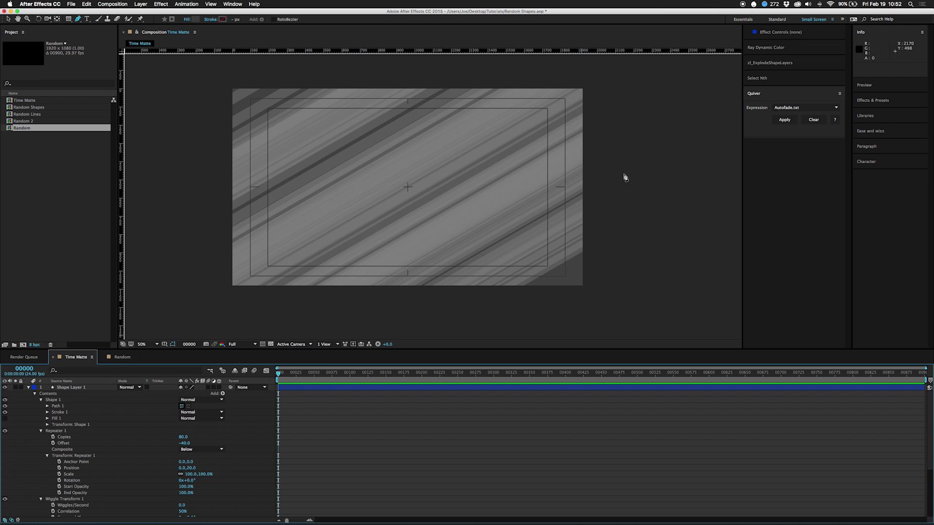